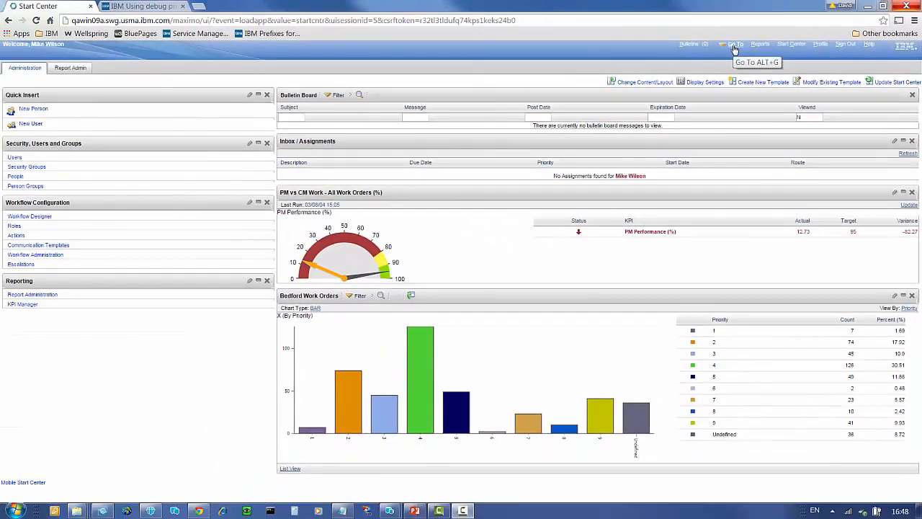
# Step: Open the System Properties application from the platform configuration applications
pyautogui.click(641, 72)
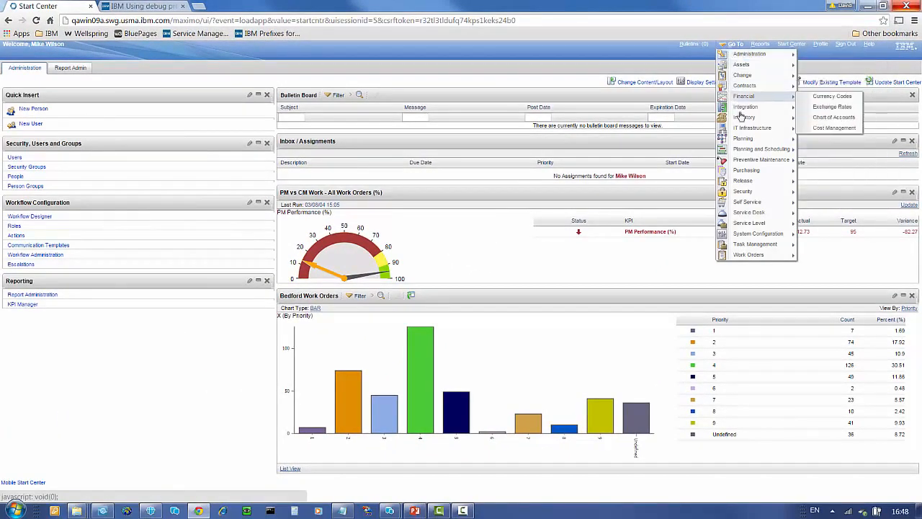
pyautogui.moveTo(774, 239)
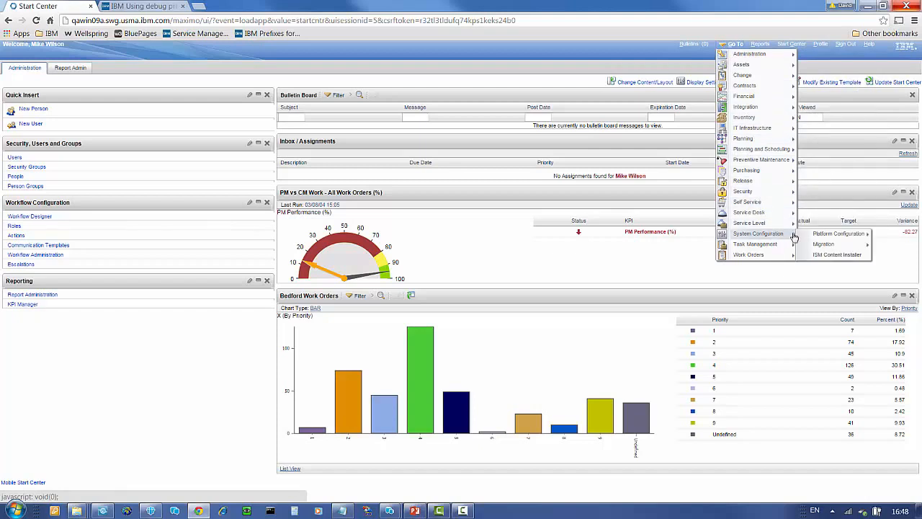
pyautogui.moveTo(818, 239)
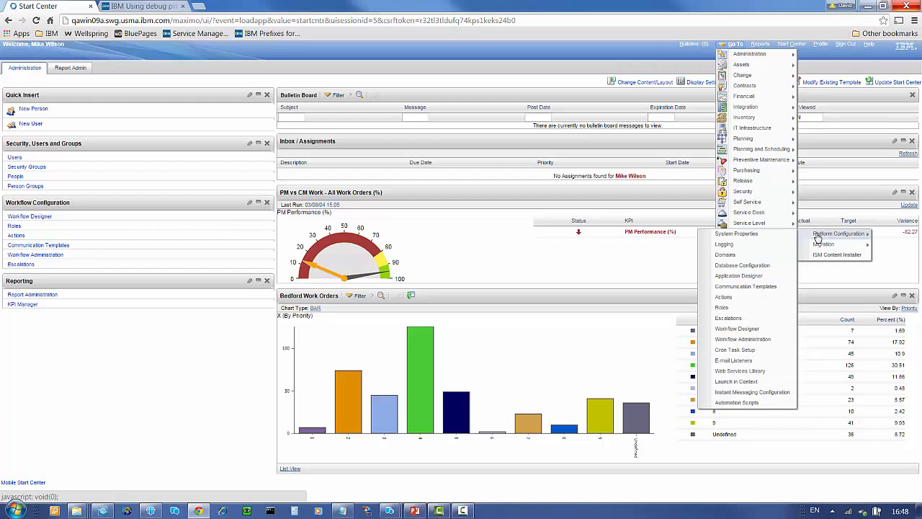
pyautogui.click(789, 235)
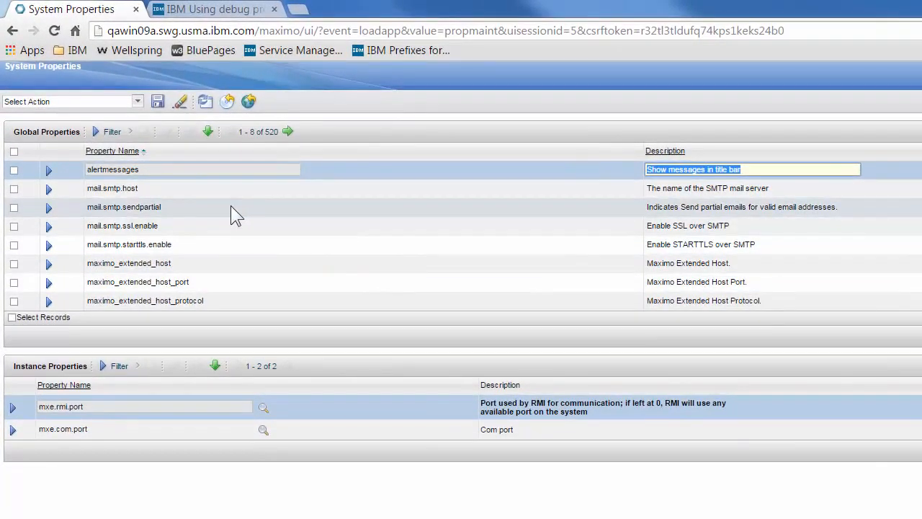
# Step: Filter the global properties by the property names "sqltime, mbocount, fetchresultlog"
pyautogui.click(109, 138)
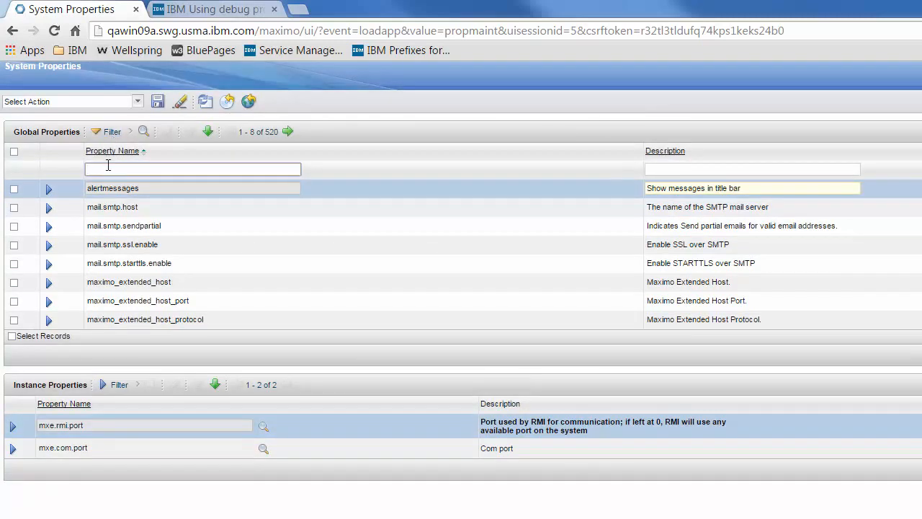
pyautogui.click(107, 167)
pyautogui.write('sq')
pyautogui.write('ltime')
pyautogui.write('l')
pyautogui.write(' mbocoun')
pyautogui.write('t, ')
pyautogui.write('fetchresultlog')
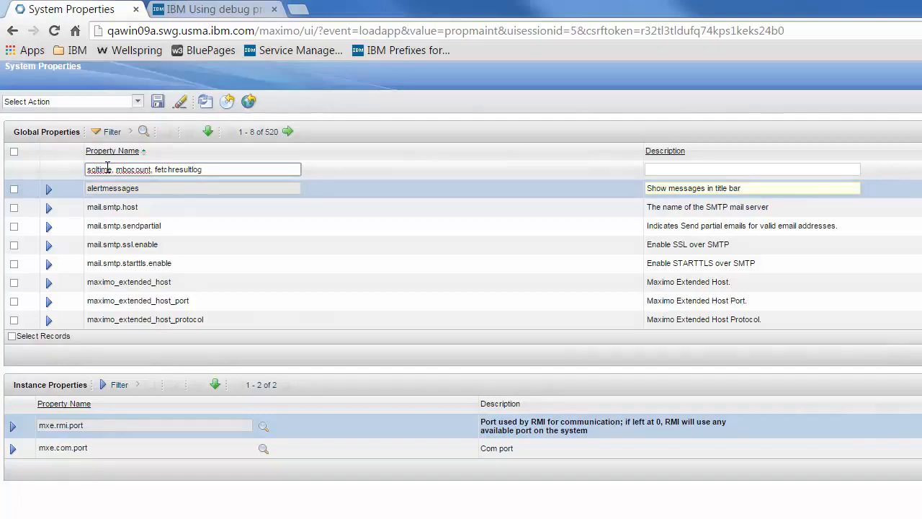
pyautogui.press('Return')
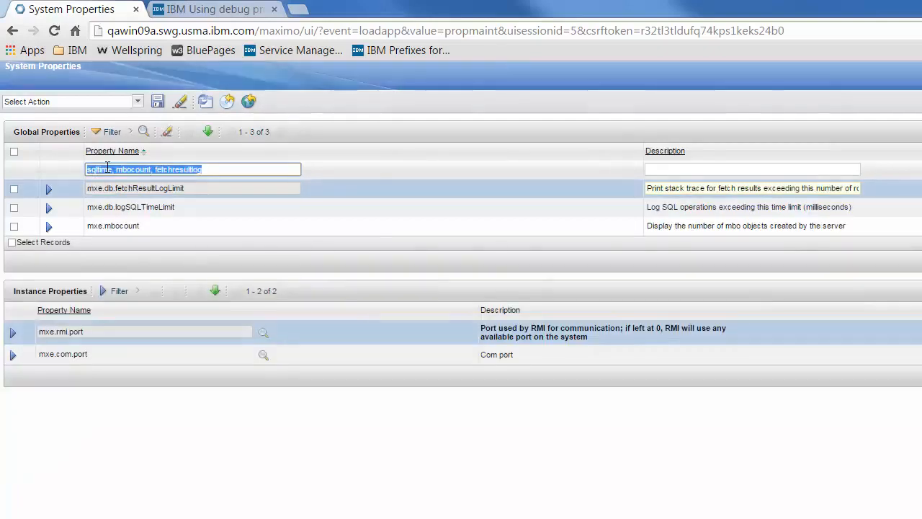
# Step: Set the global value of mxe.db.fetchResultLogLimit to 200 and save the record
pyautogui.click(49, 190)
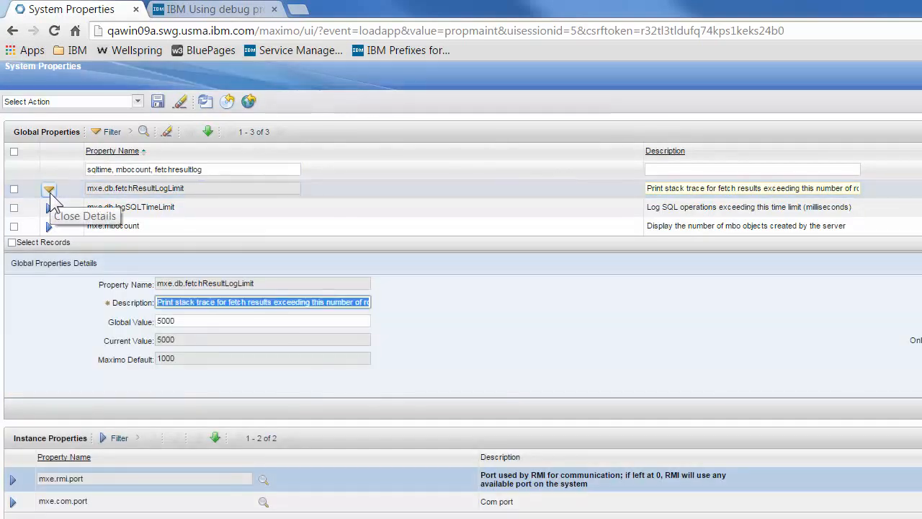
pyautogui.click(178, 321)
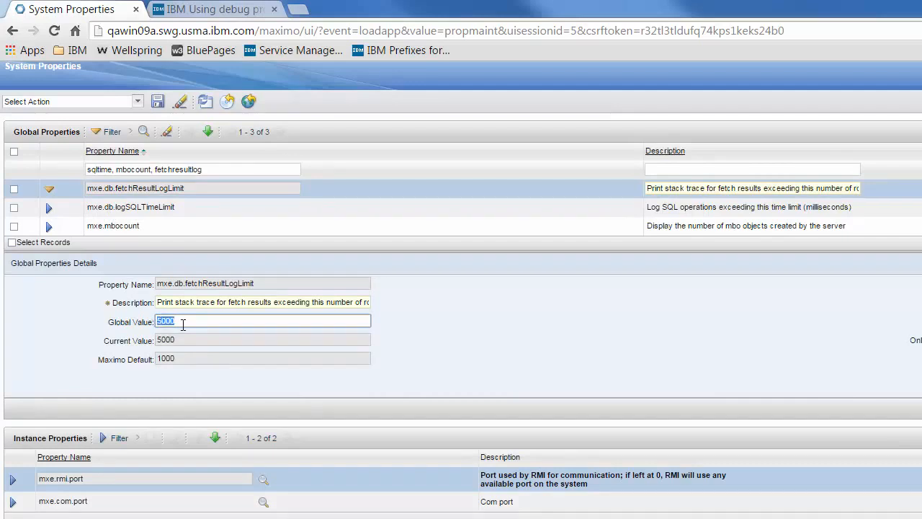
pyautogui.write('200')
pyautogui.click(158, 102)
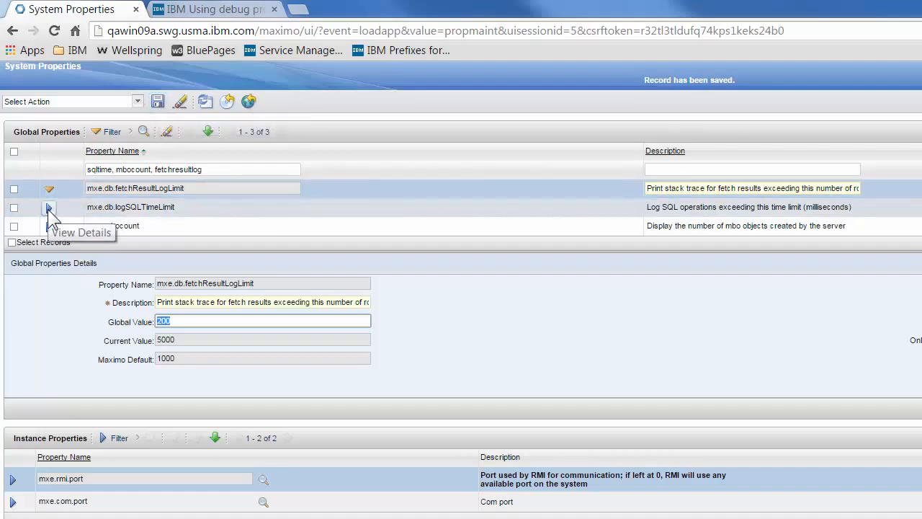
# Step: Set the global value of mxe.db.logSQLTimeLimit to 1000 and save the record
pyautogui.click(49, 209)
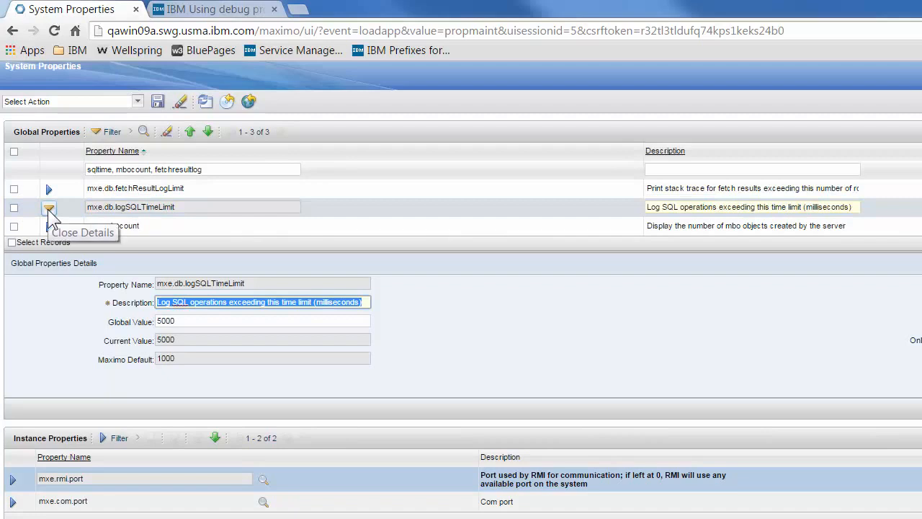
pyautogui.click(180, 324)
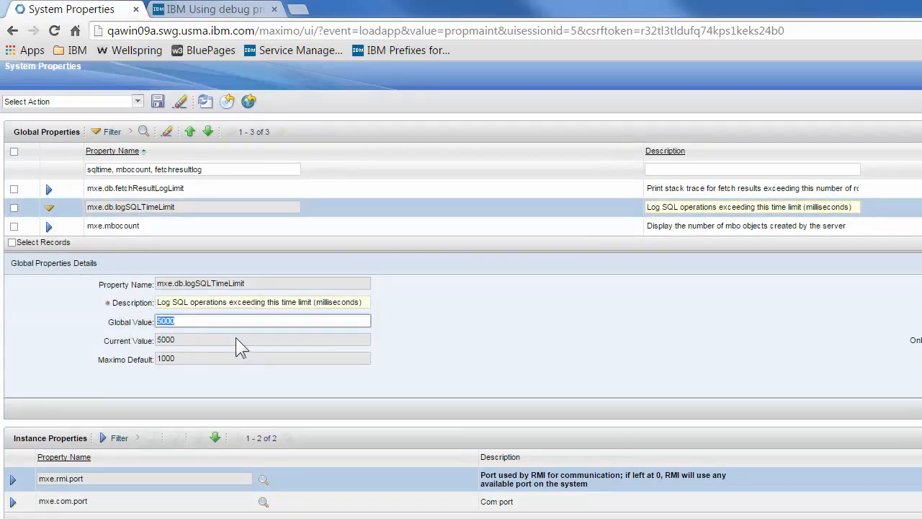
pyautogui.write('1000')
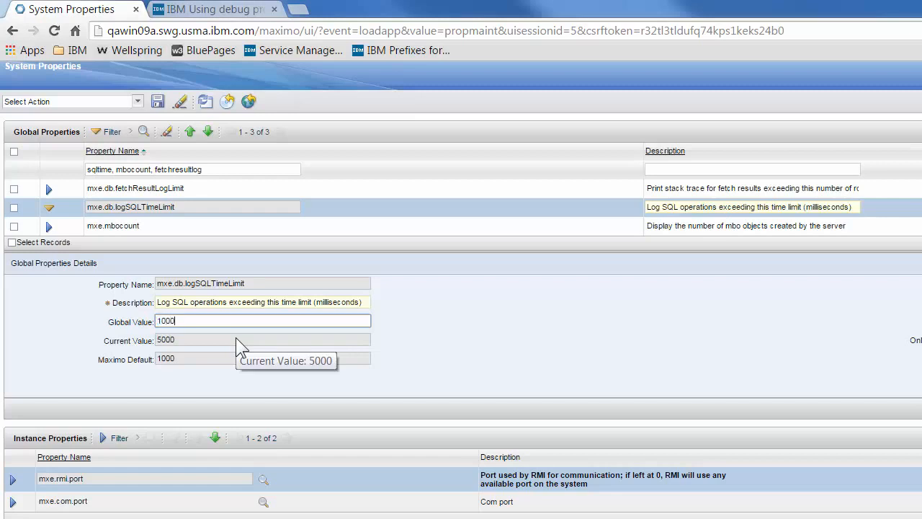
pyautogui.click(159, 105)
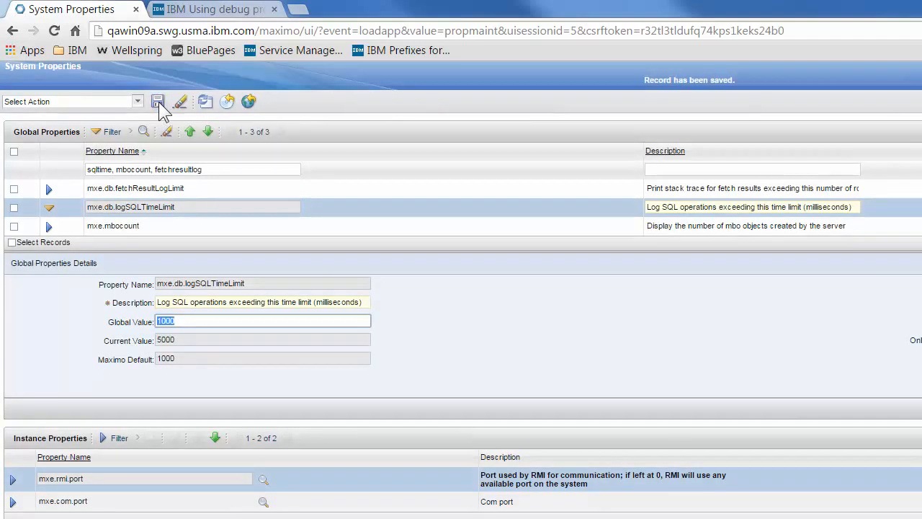
# Step: Set the global value of mxe.mbocount to 1 and save the record
pyautogui.click(49, 227)
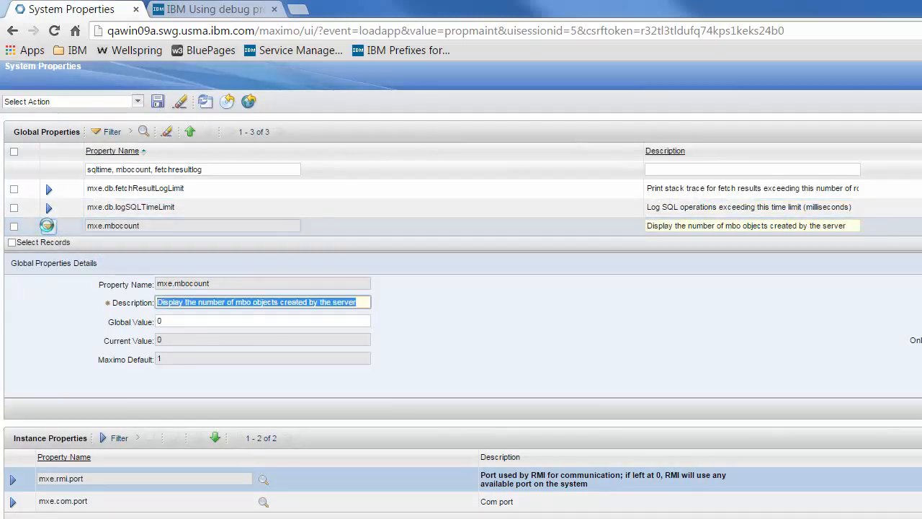
pyautogui.click(160, 322)
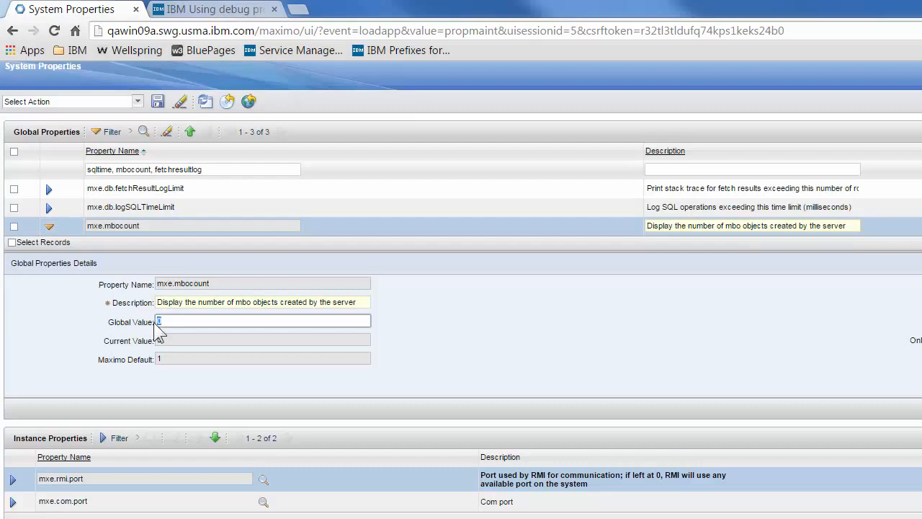
pyautogui.write('1')
pyautogui.click(157, 102)
# Step: Apply a Live Refresh to all three filtered global properties
pyautogui.click(15, 152)
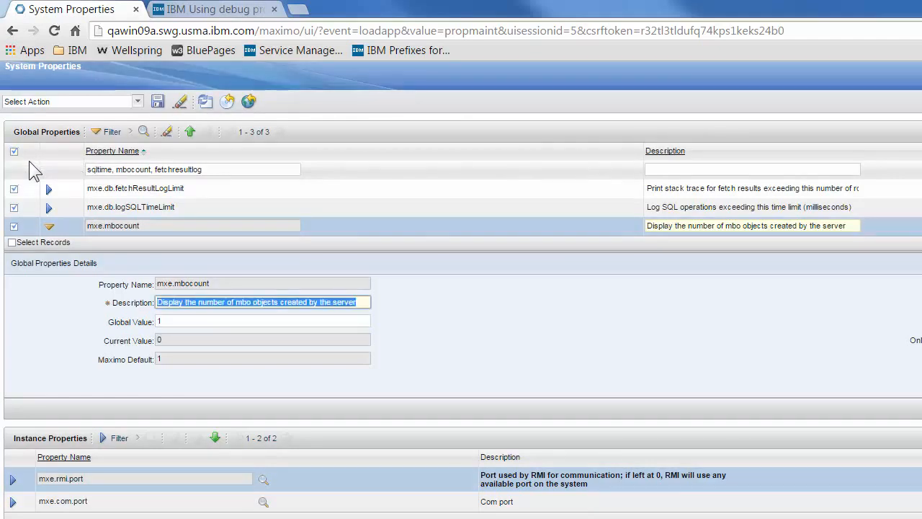
pyautogui.click(136, 101)
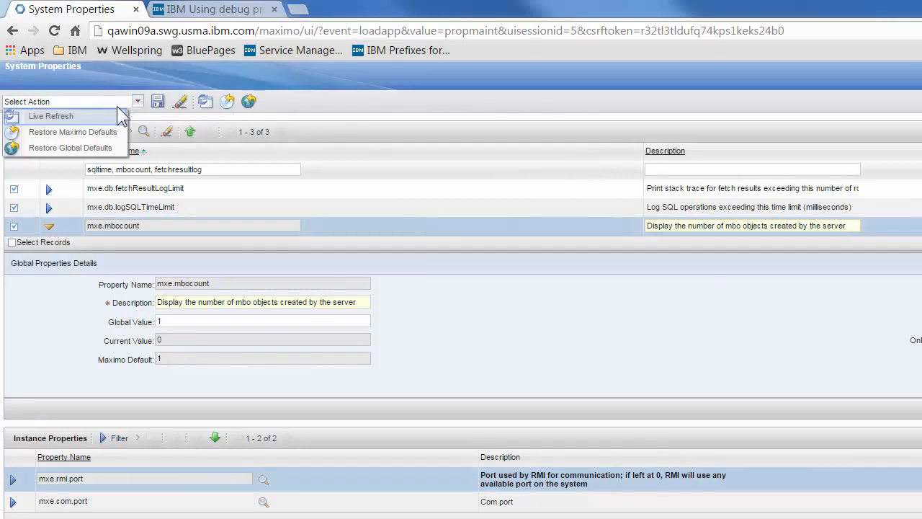
pyautogui.click(76, 120)
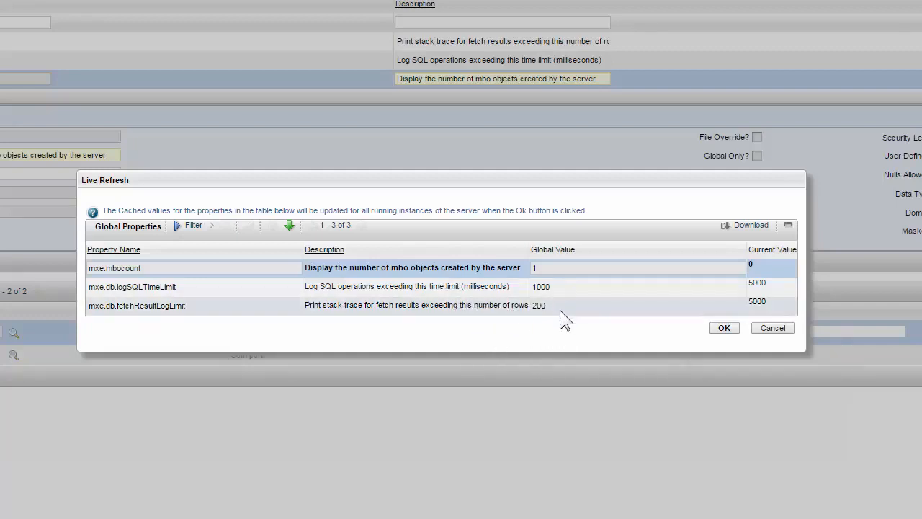
pyautogui.click(724, 329)
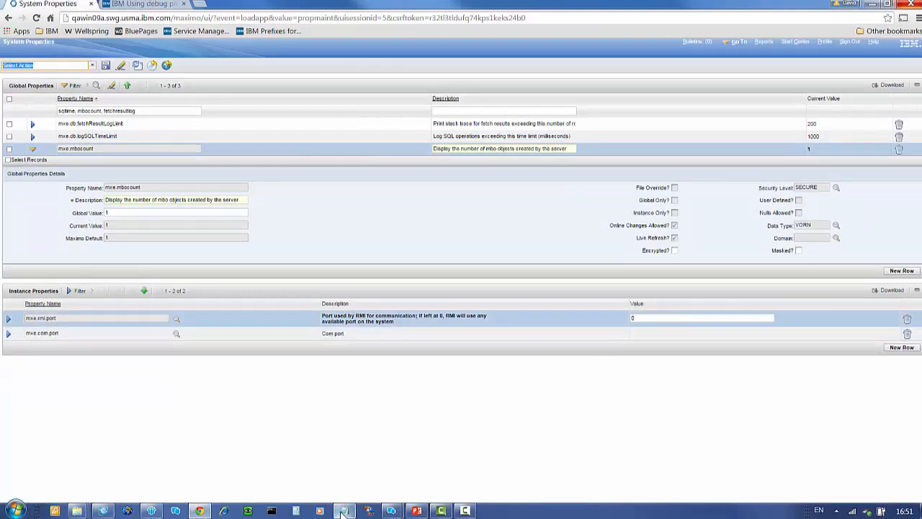
# Step: Switch to the Notepad file of sample logs and examine the FetchResultLogLimit entry, including its MboSet name and fetch count
pyautogui.click(344, 510)
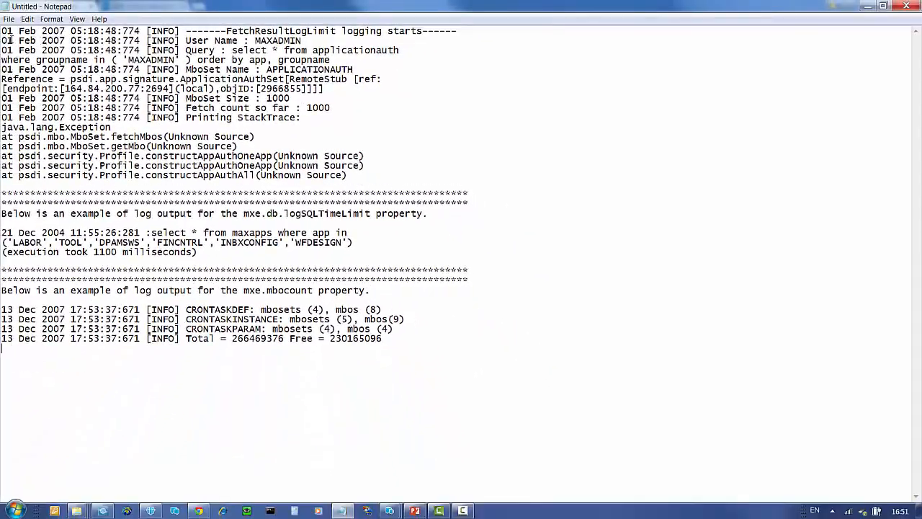
pyautogui.moveTo(2, 40); pyautogui.dragTo(365, 174)
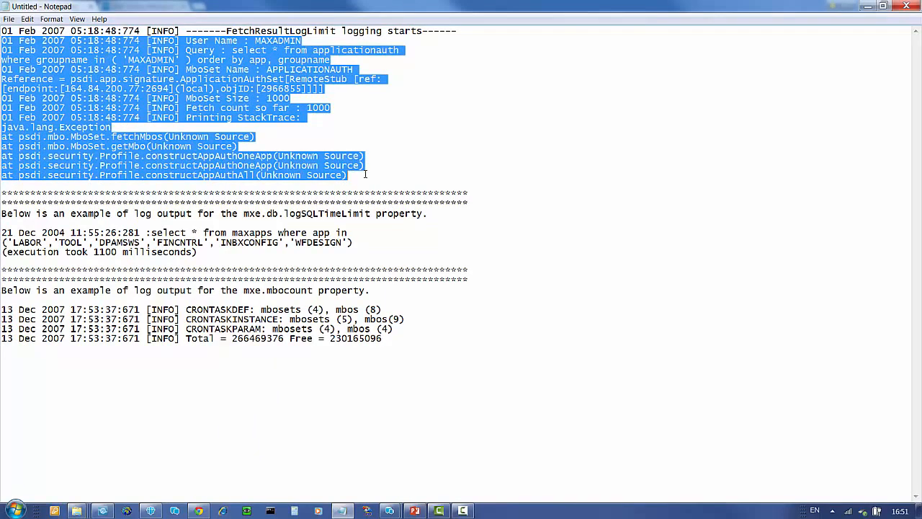
pyautogui.click(363, 108)
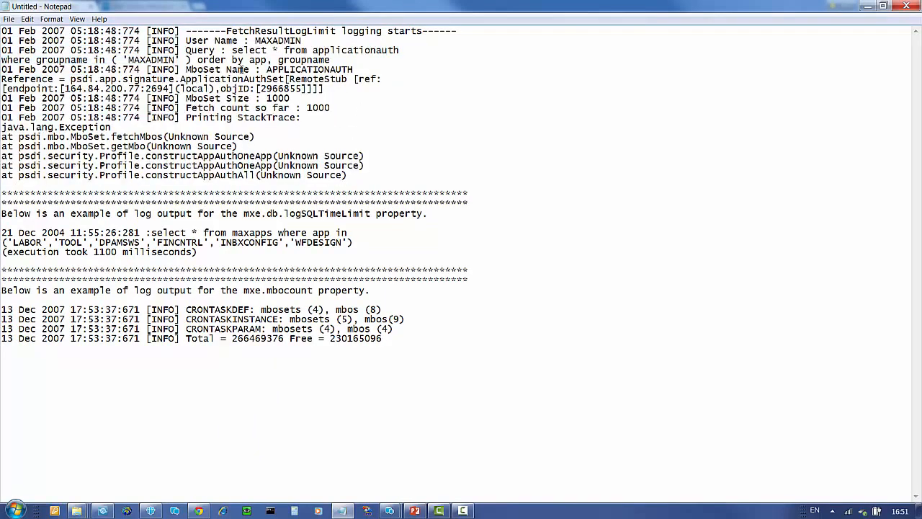
pyautogui.moveTo(186, 69); pyautogui.dragTo(362, 75)
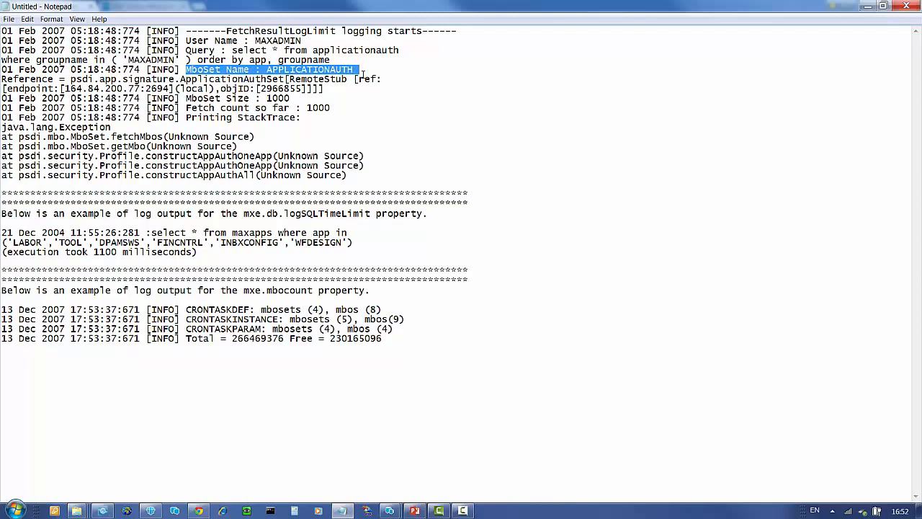
pyautogui.click(310, 98)
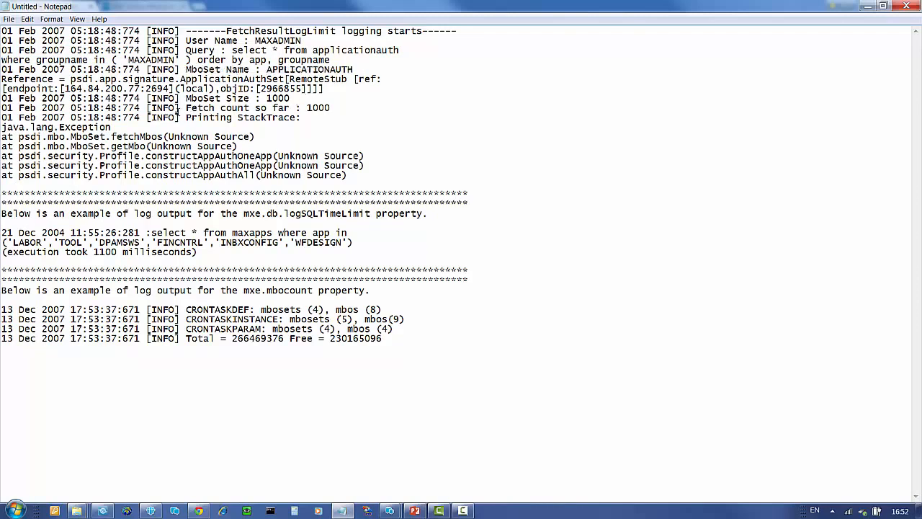
pyautogui.moveTo(185, 107); pyautogui.dragTo(333, 107)
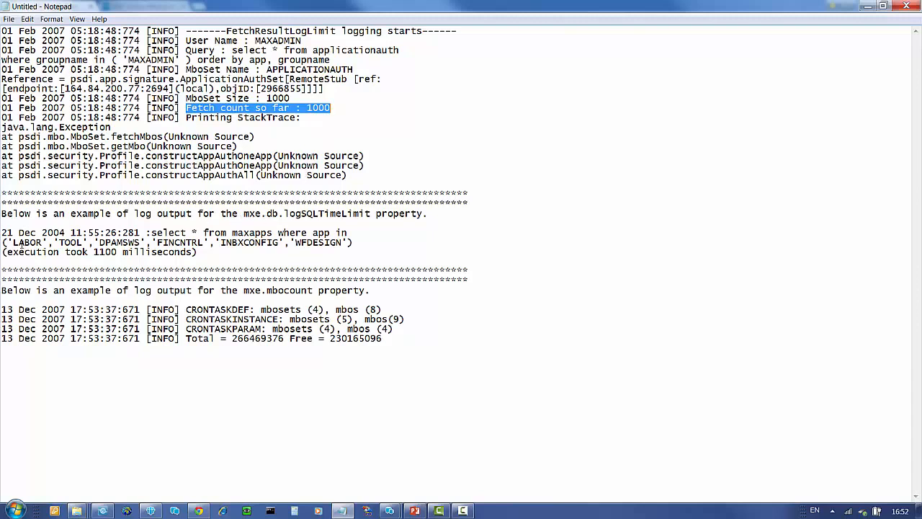
# Step: Examine the sample log output for the mxe.db.logSQLTimeLimit property, including its execution time, and for the mxe.mbocount property
pyautogui.moveTo(2, 232); pyautogui.dragTo(201, 254)
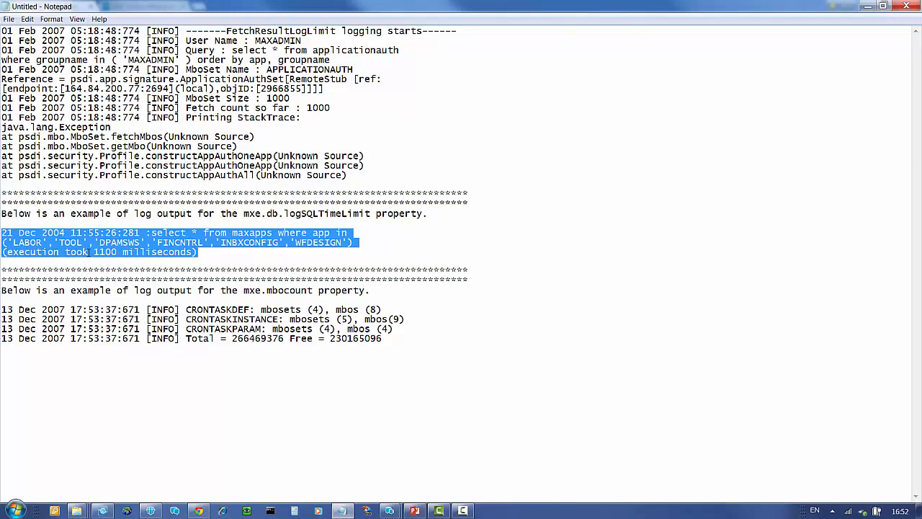
pyautogui.moveTo(92, 252); pyautogui.dragTo(195, 253)
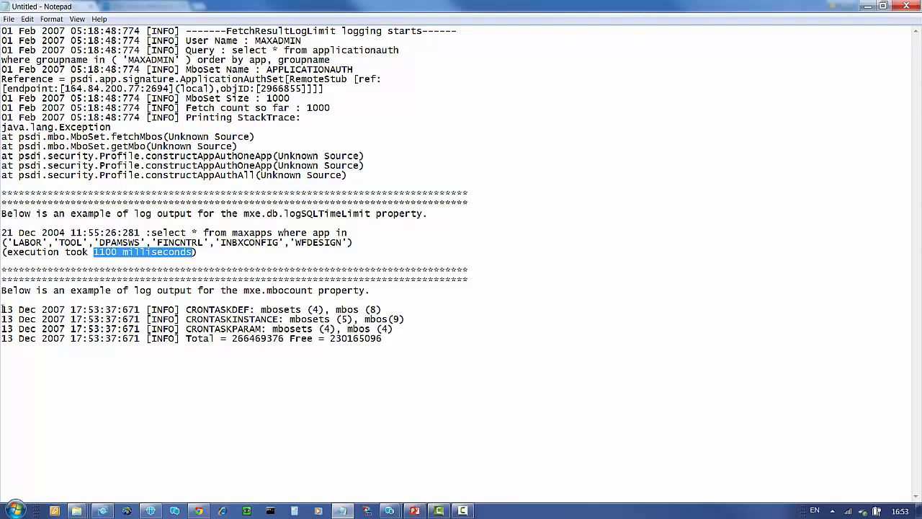
pyautogui.moveTo(2, 310); pyautogui.dragTo(394, 339)
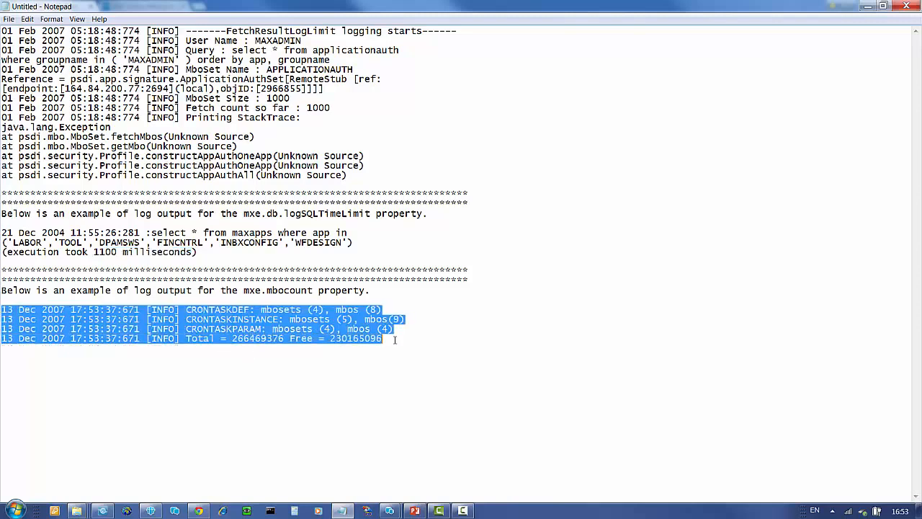